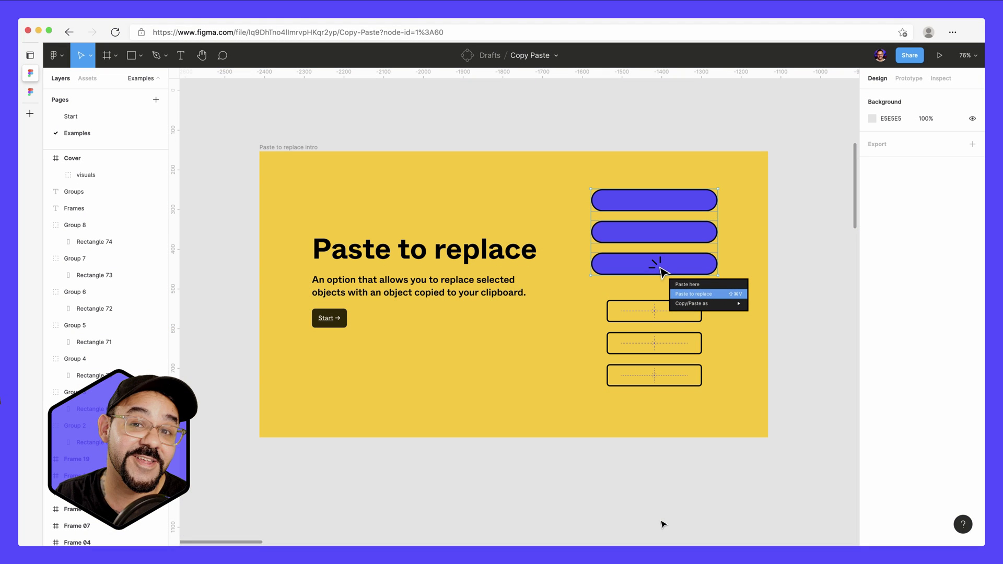
scroll(662, 524, up, 2)
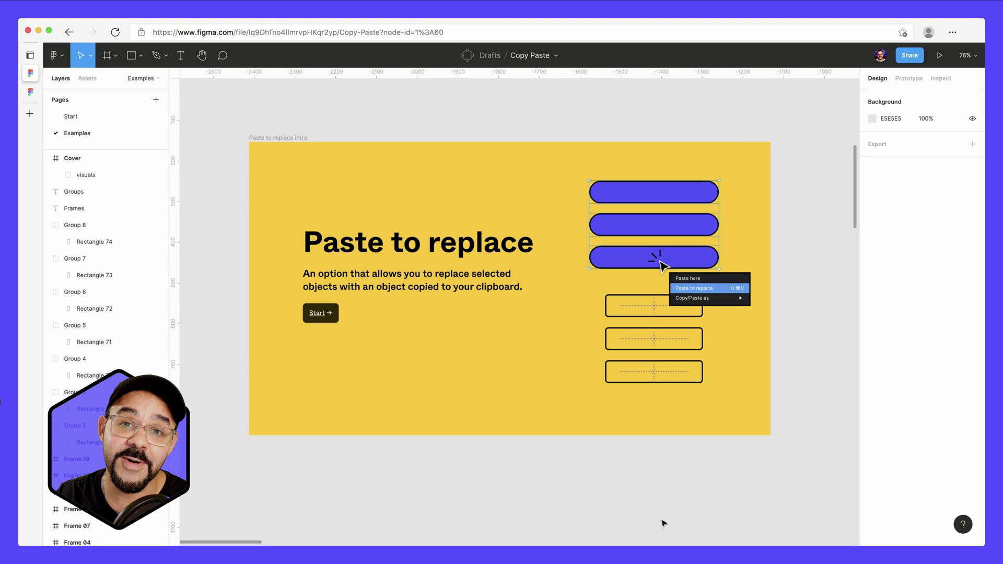
scroll(663, 519, up, 2)
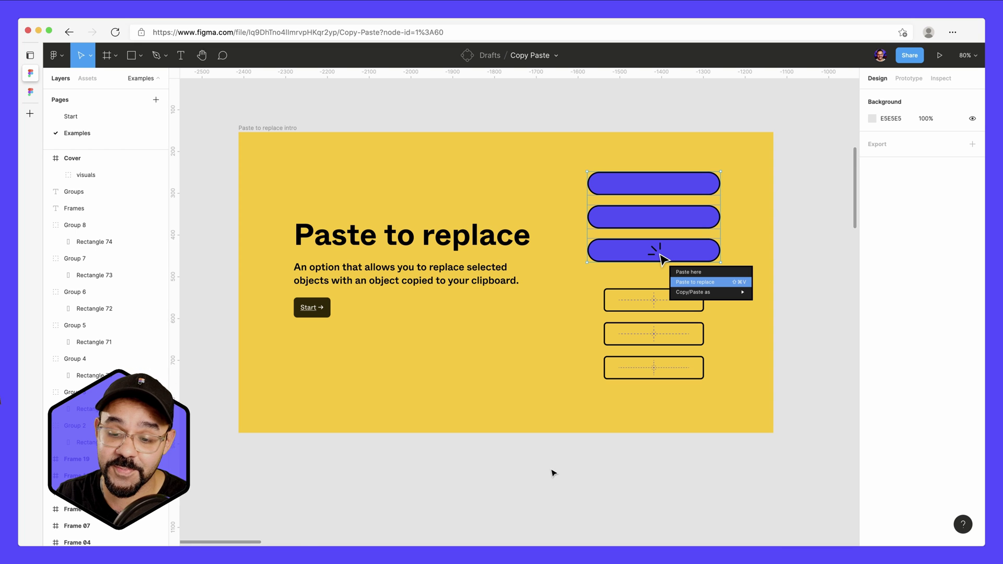
scroll(552, 472, down, 5)
scroll(571, 356, down, 2)
scroll(594, 345, down, 1)
scroll(550, 318, right, 1)
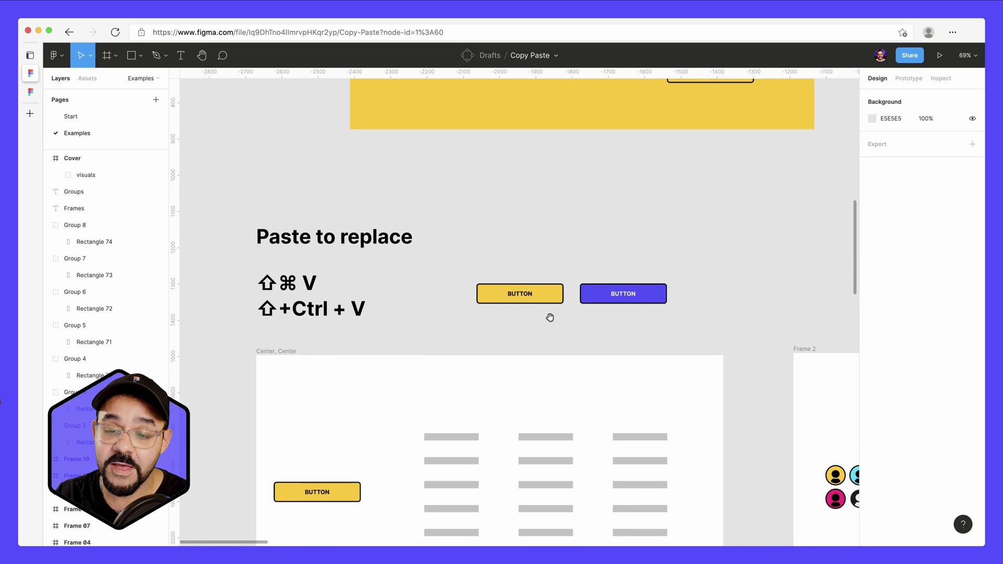
scroll(525, 326, right, 2)
scroll(471, 322, up, 4)
Copy the yellow BUTTON and paste it to replace the blue BUTTON
click(422, 261)
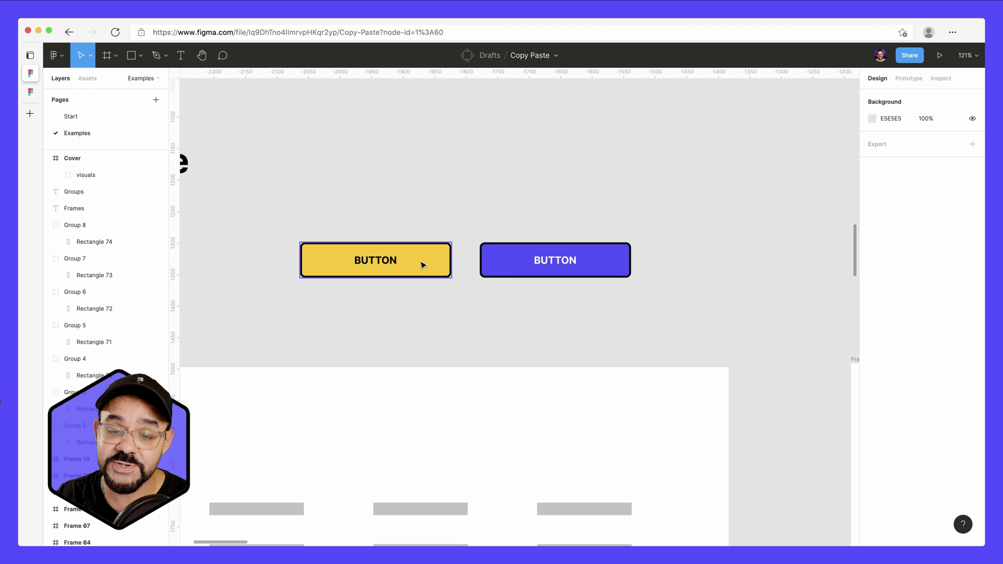
click(561, 269)
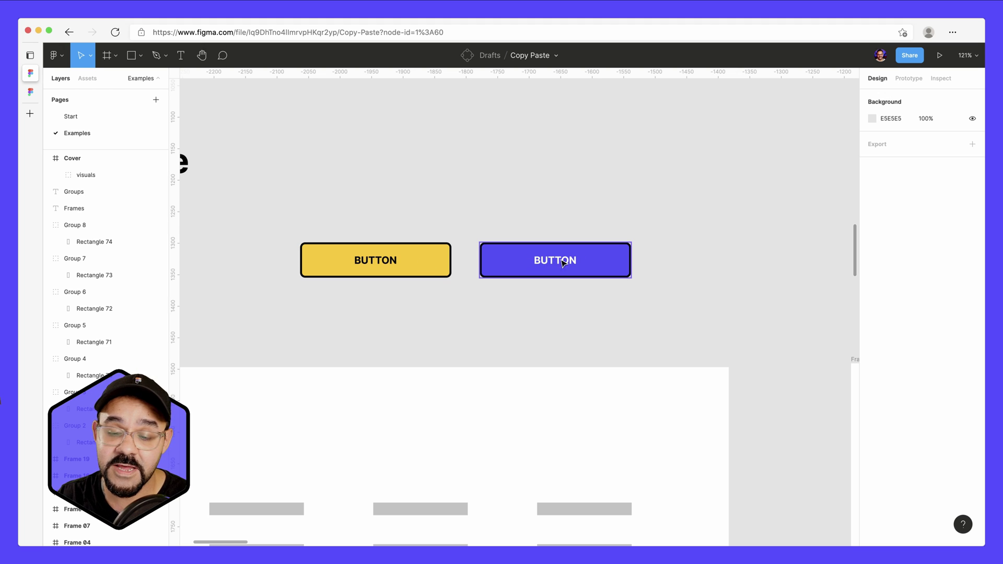
click(441, 270)
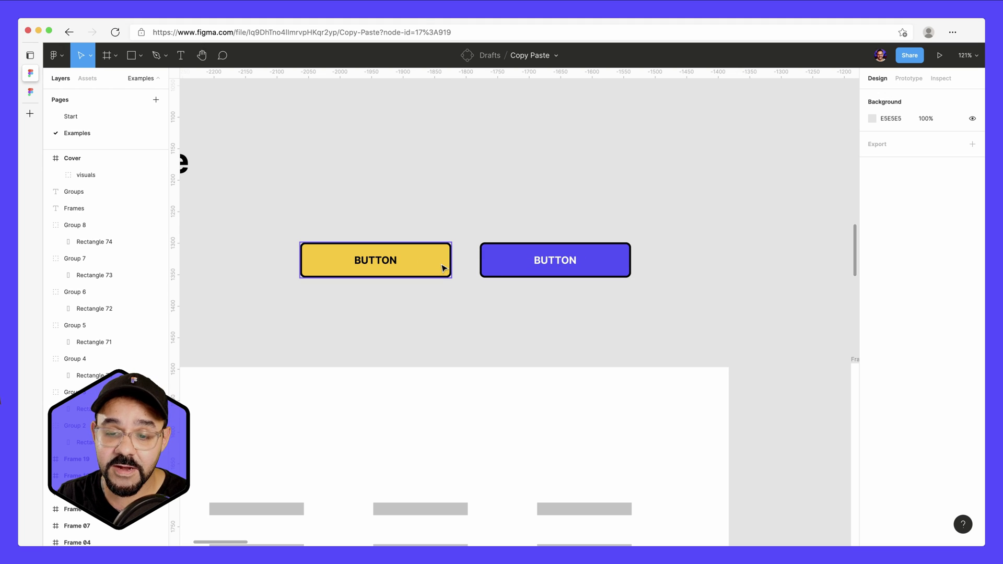
key(super+c)
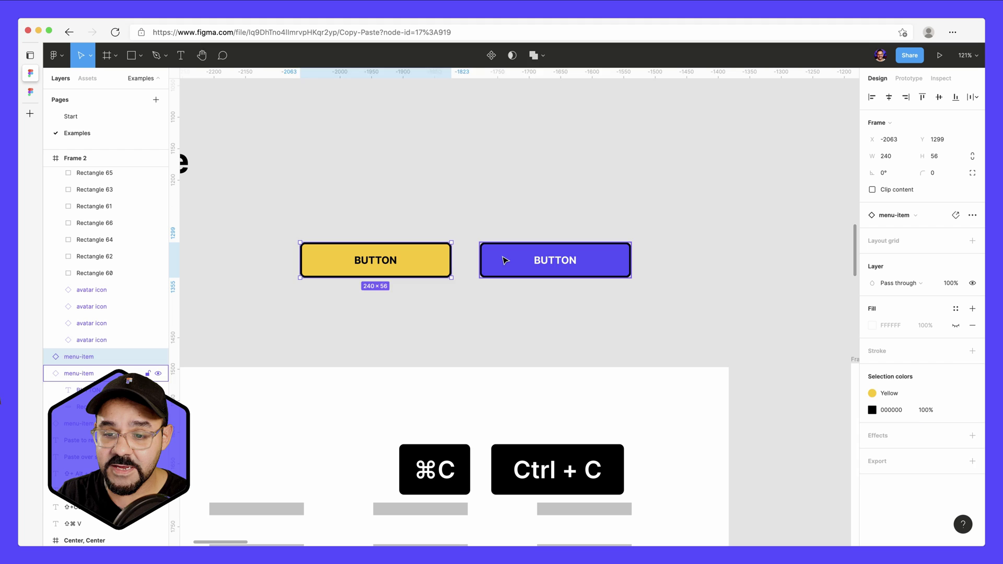
click(504, 260)
right_click(522, 260)
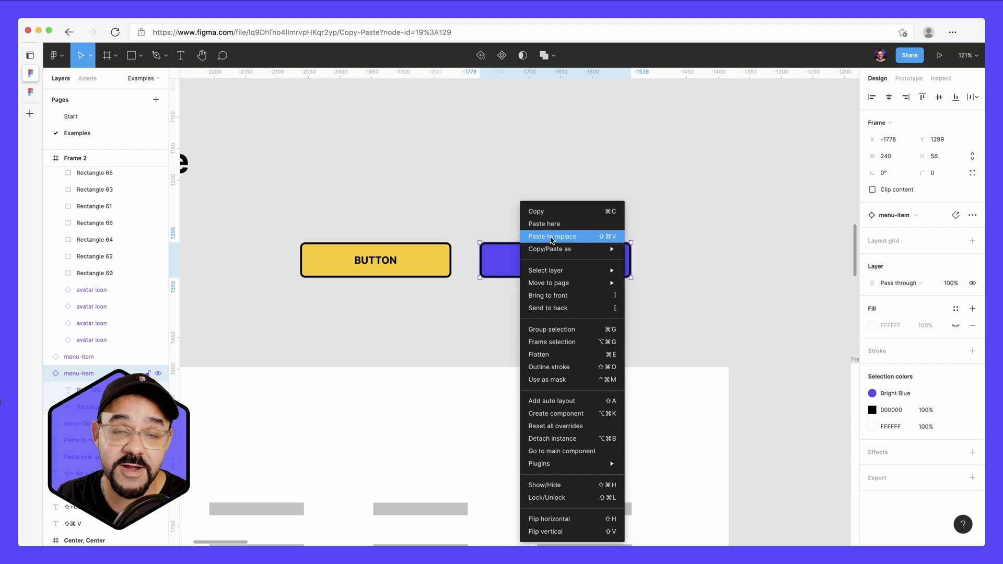
click(552, 237)
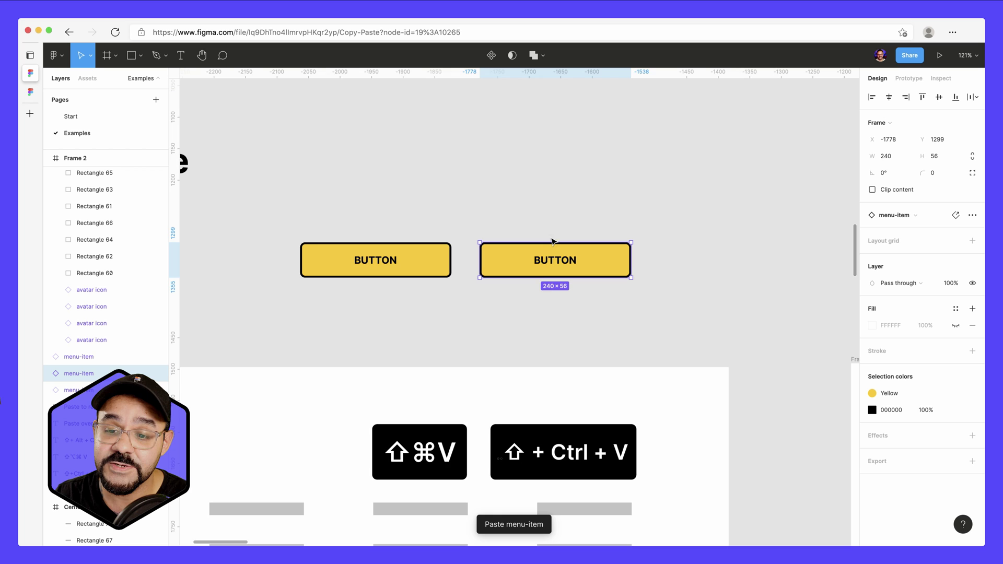
ctrl+scroll(546, 289, down, 5)
scroll(481, 372, down, 3)
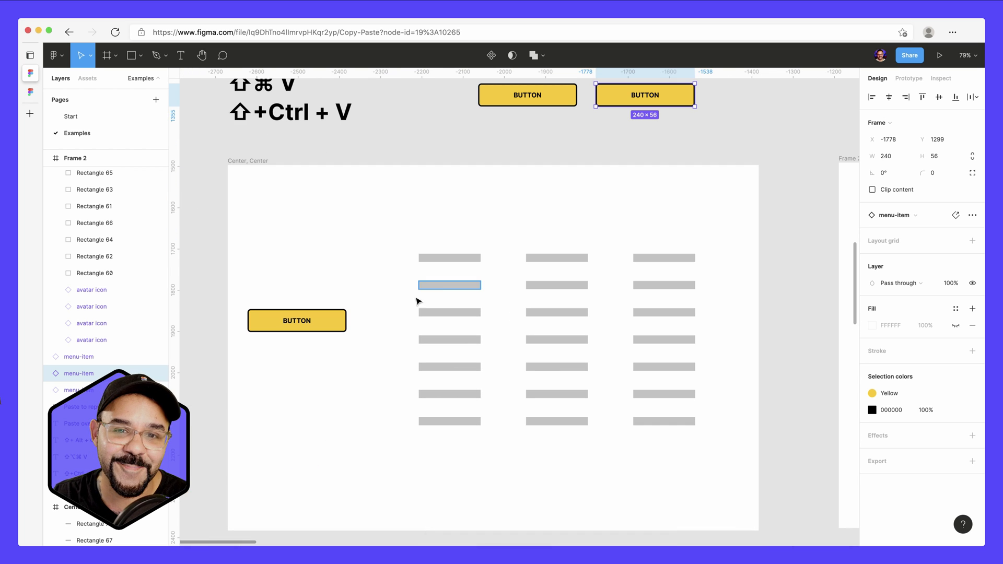
Replace all 21 grey rows with yellow BUTTON copies and widen the row gaps
click(342, 318)
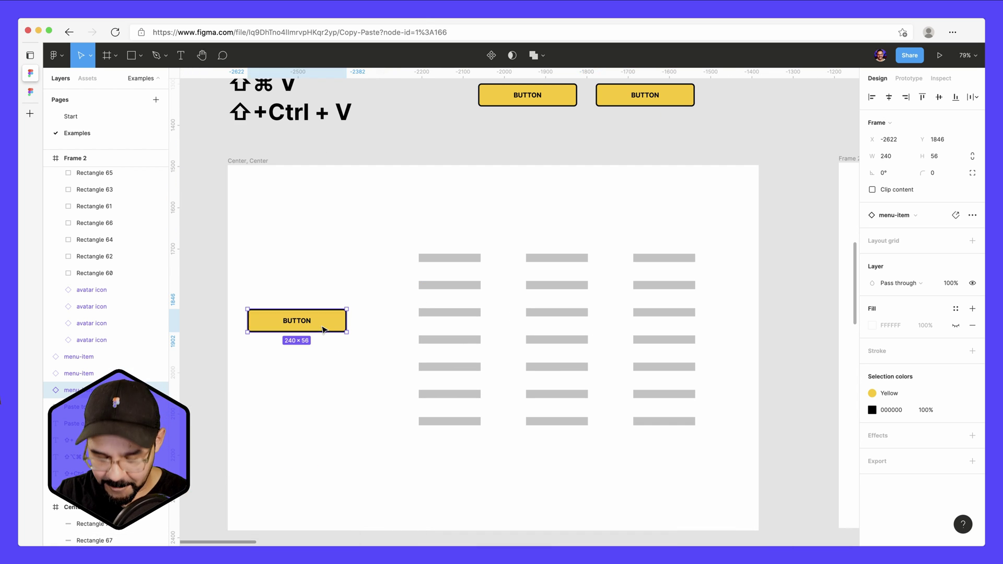
click(407, 251)
drag(403, 235, 701, 457)
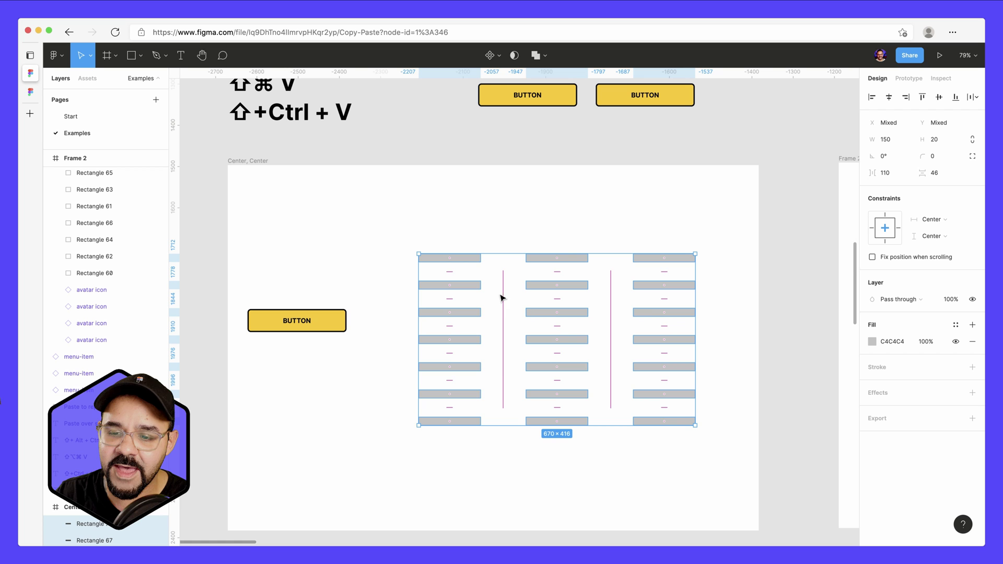
right_click(548, 314)
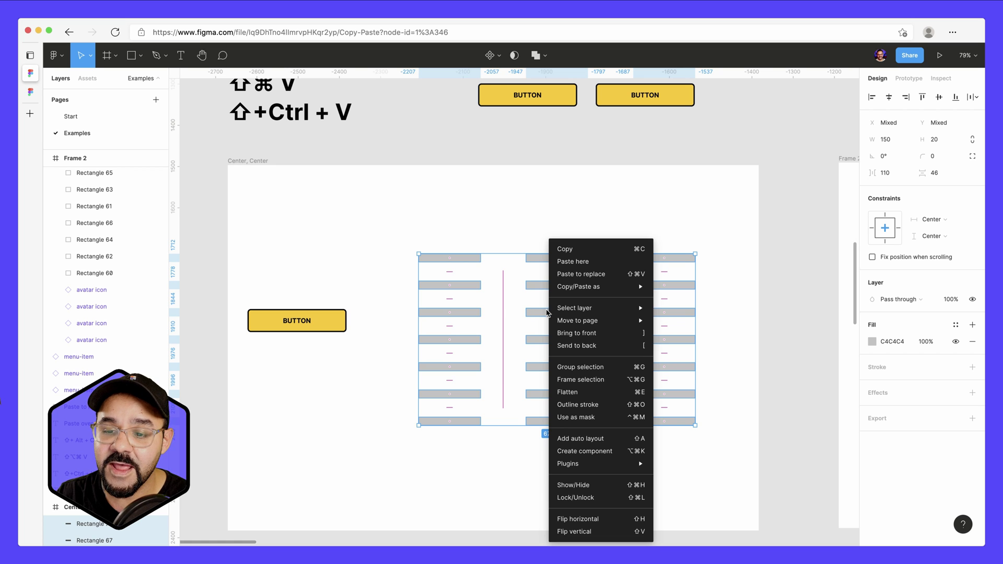
click(582, 274)
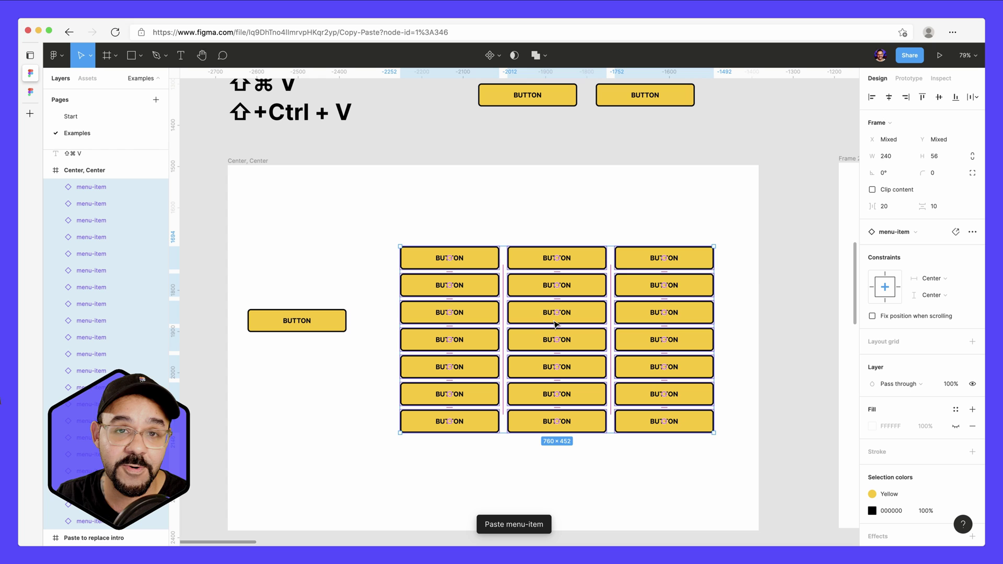
drag(459, 328, 501, 333)
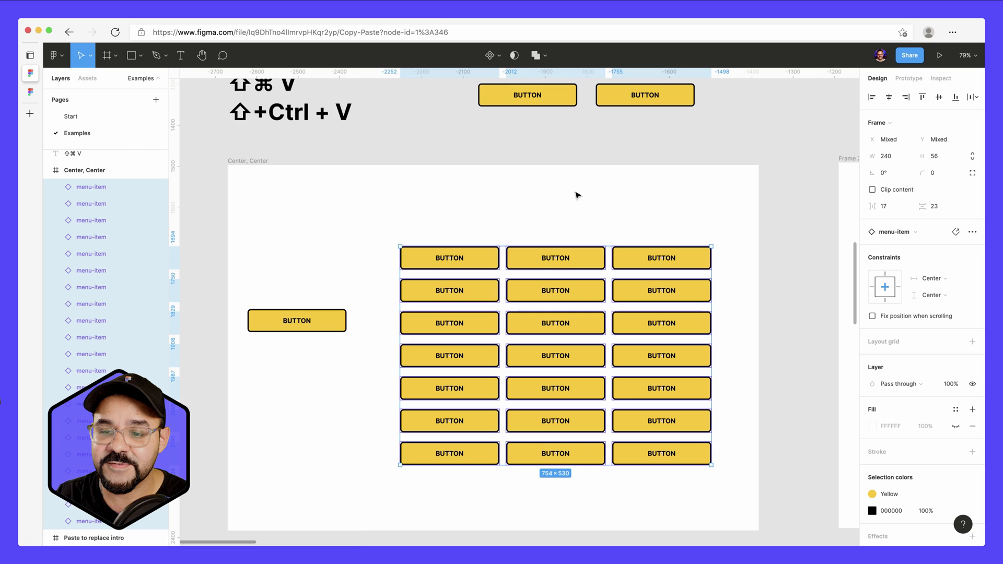
key(Escape)
scroll(576, 194, right, 3)
scroll(478, 274, right, 10)
scroll(416, 290, down, 2)
ctrl+scroll(405, 263, up, 1)
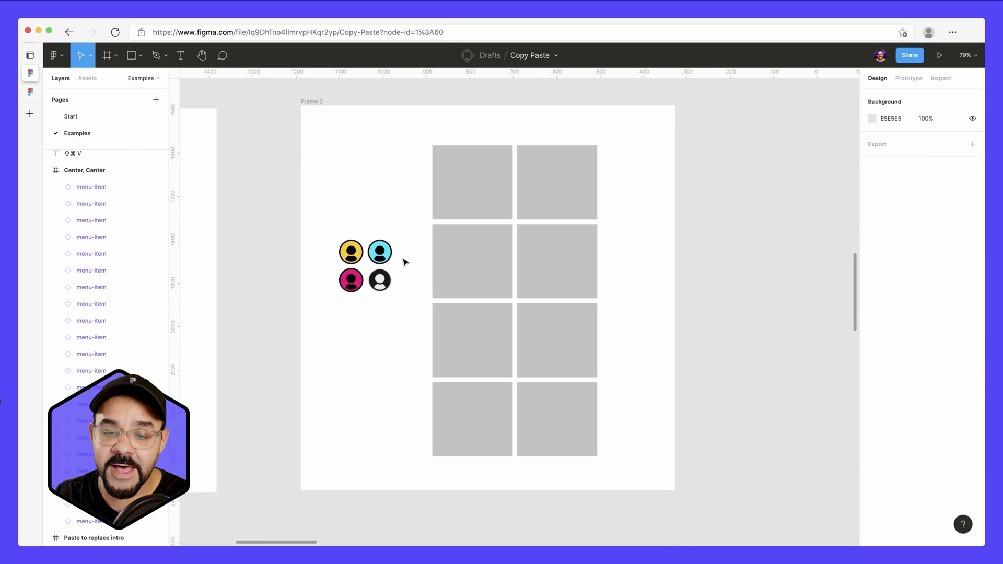
ctrl+scroll(405, 263, up, 2)
Copy the four-avatar cluster and paste it in place of all eight grey squares
drag(330, 232, 386, 303)
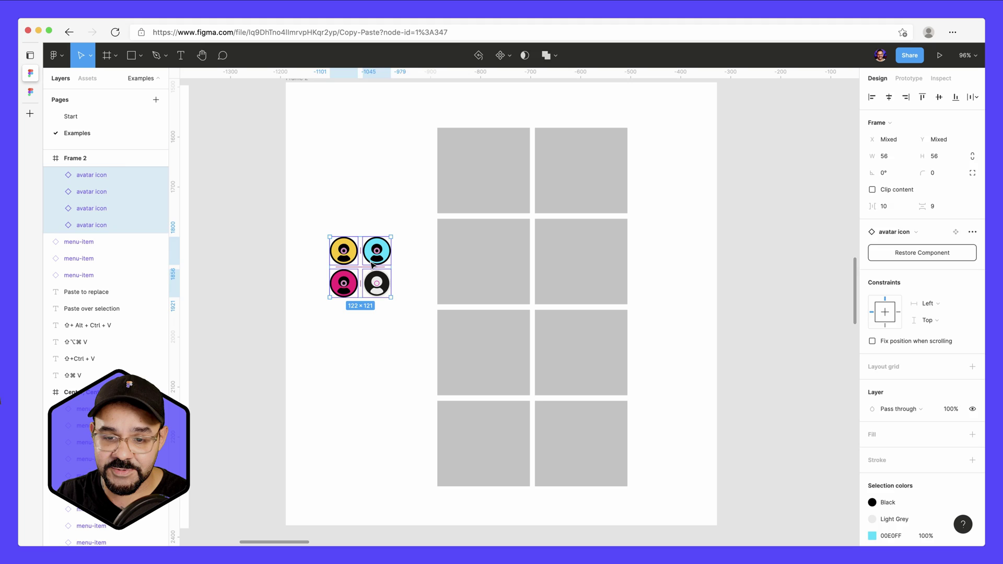
drag(317, 202, 394, 325)
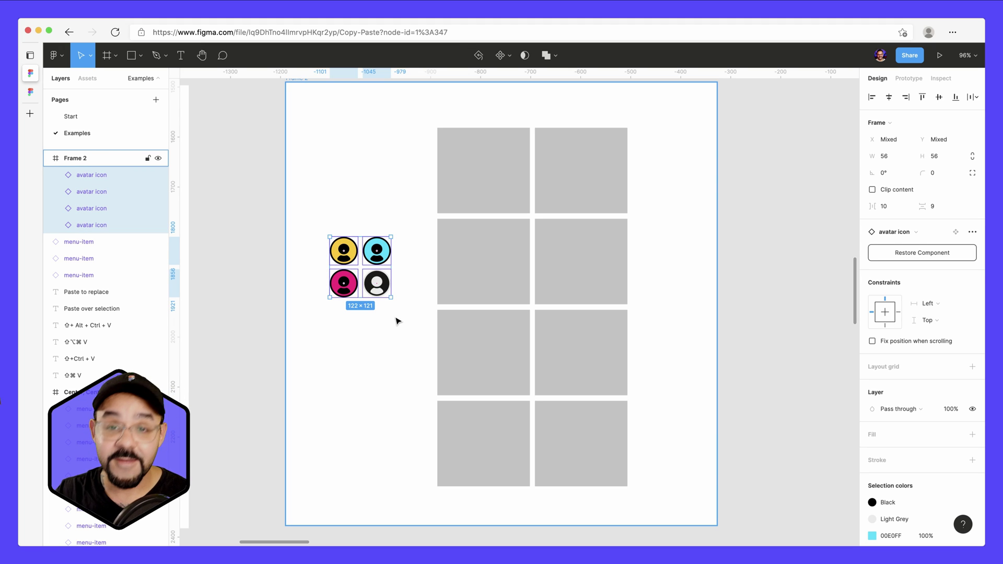
drag(408, 138, 589, 462)
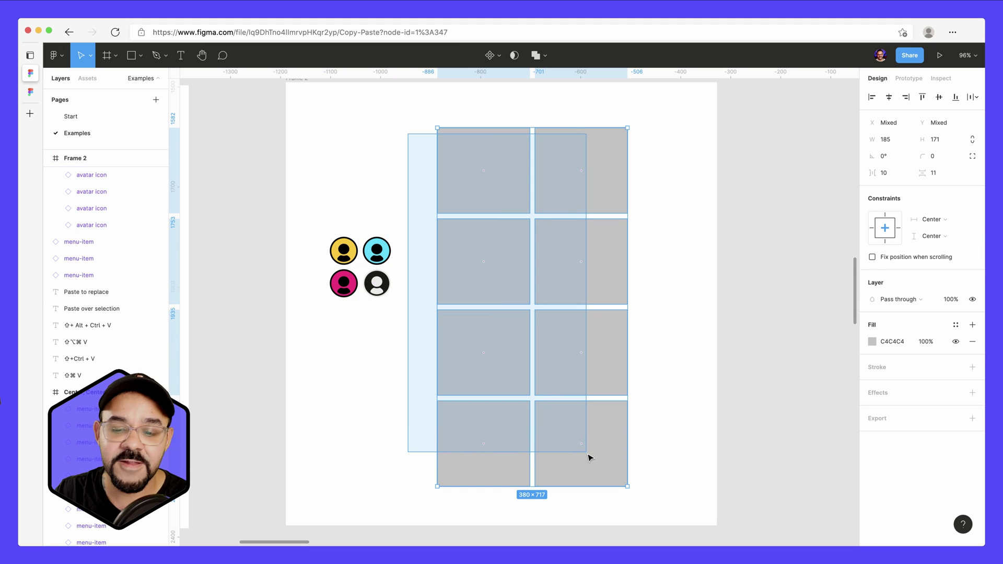
right_click(508, 171)
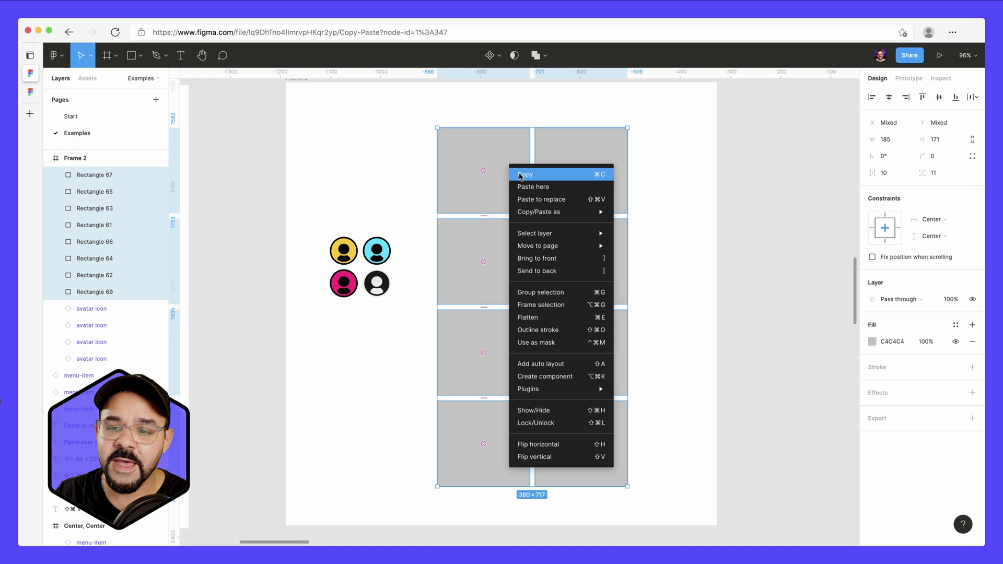
click(526, 201)
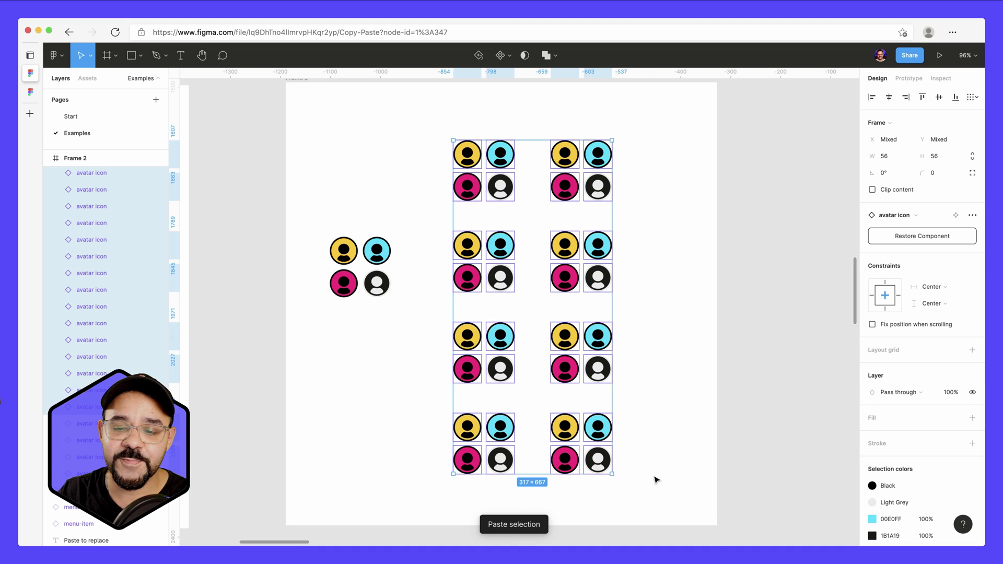
click(688, 405)
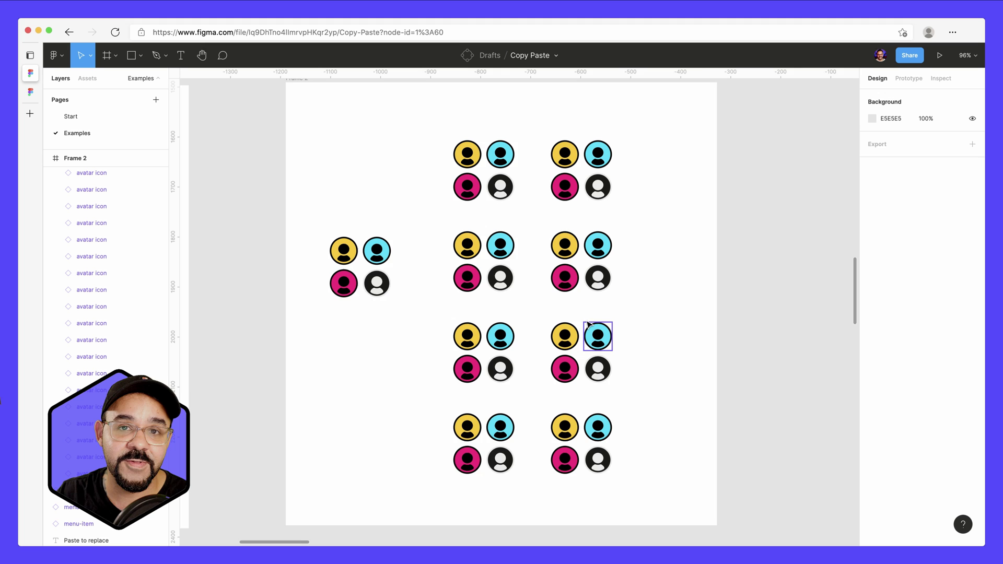
scroll(588, 324, down, 5)
scroll(737, 254, up, 5)
scroll(737, 254, right, 8)
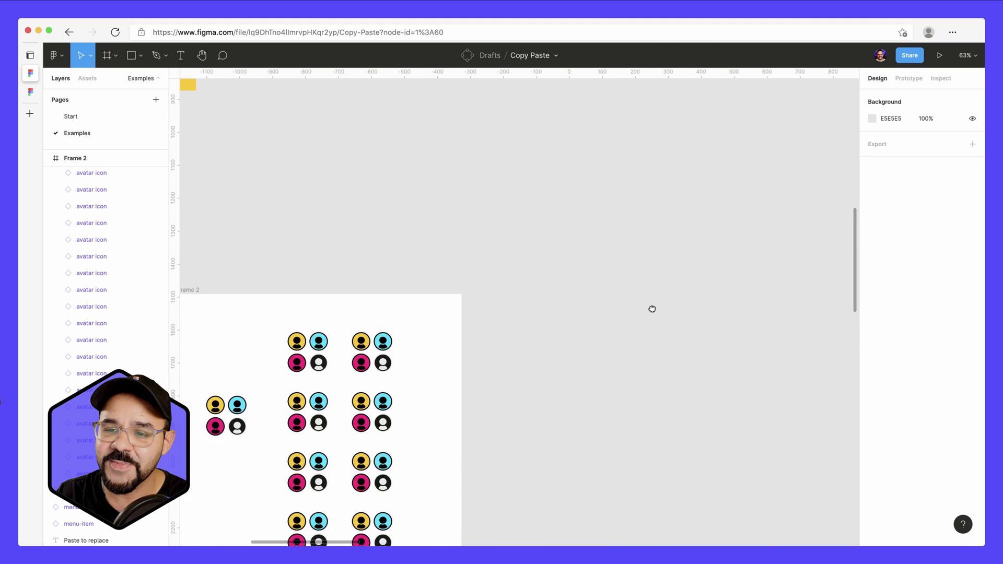
scroll(652, 308, right, 10)
scroll(371, 253, down, 5)
scroll(520, 286, down, 2)
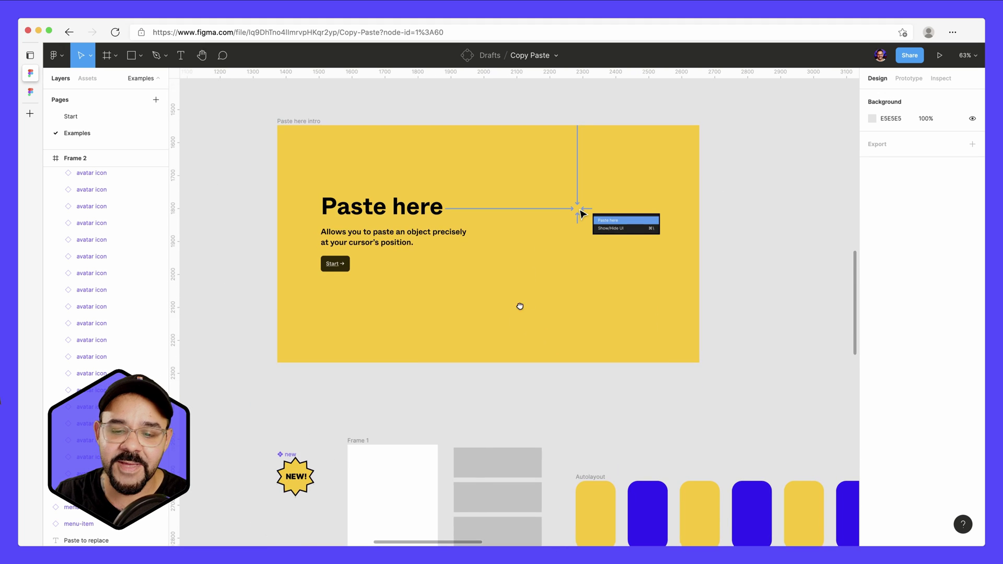
scroll(520, 306, down, 3)
scroll(484, 313, down, 2)
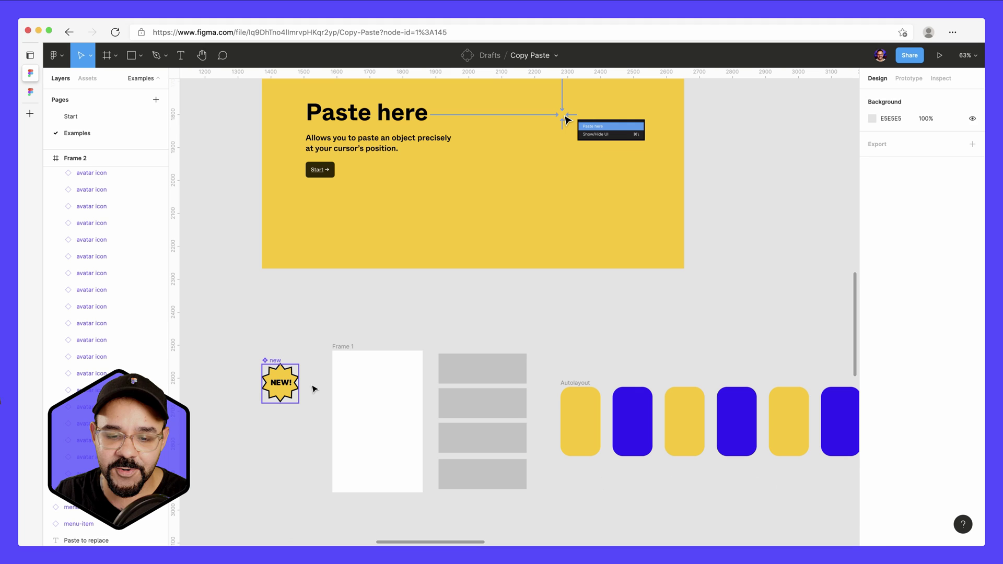
Paste NEW badge copies into Frame 1 and onto the grey rectangle group
click(295, 390)
right_click(365, 372)
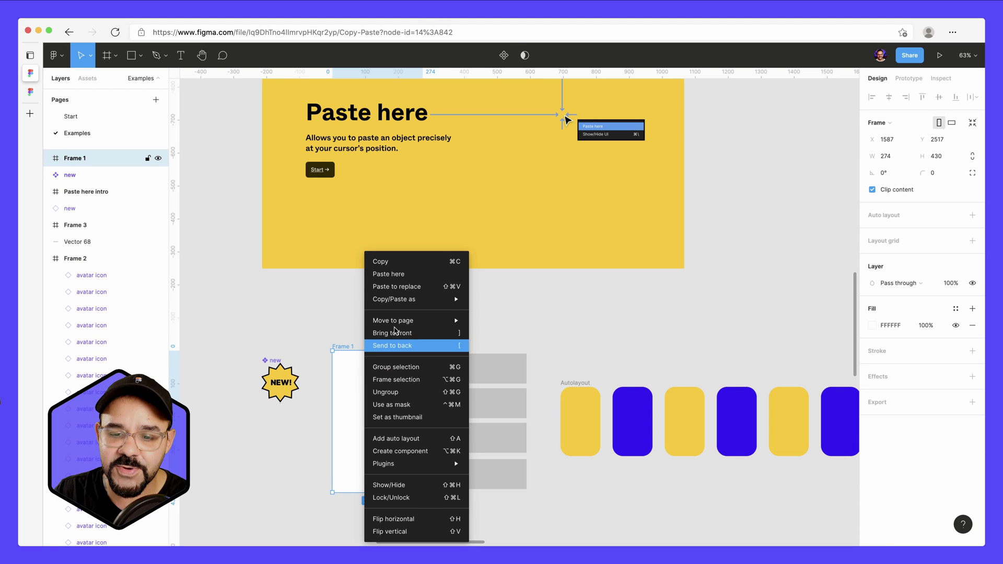
click(411, 275)
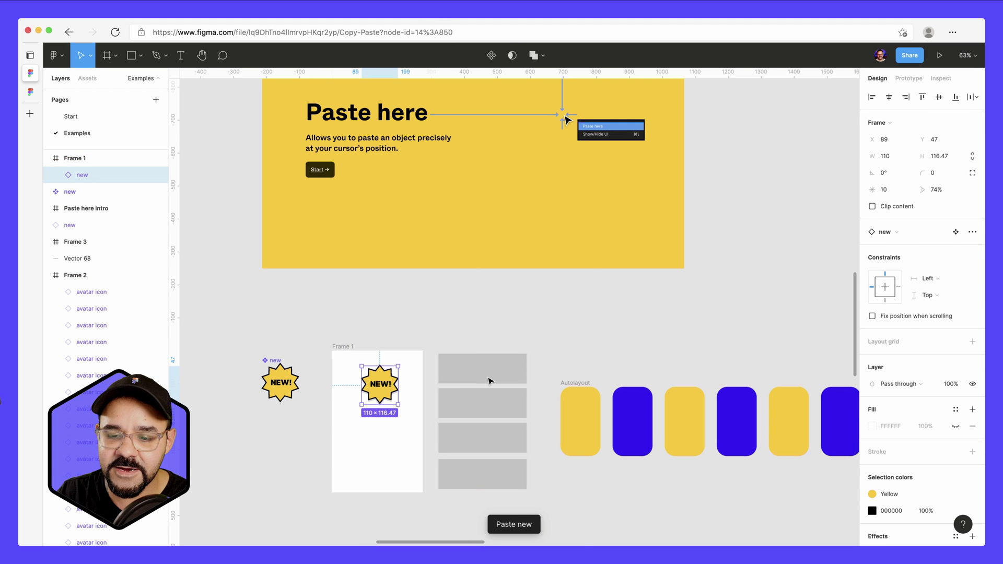
right_click(489, 381)
click(506, 248)
scroll(619, 370, down, 3)
scroll(619, 369, right, 3)
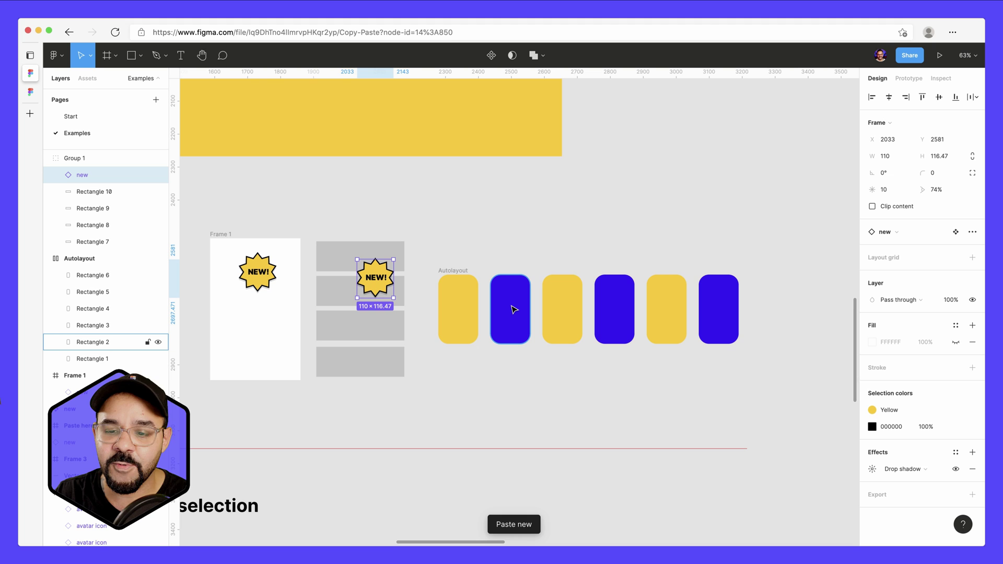
Paste a NEW badge at the end of the Autolayout row with Ctrl+V
click(516, 315)
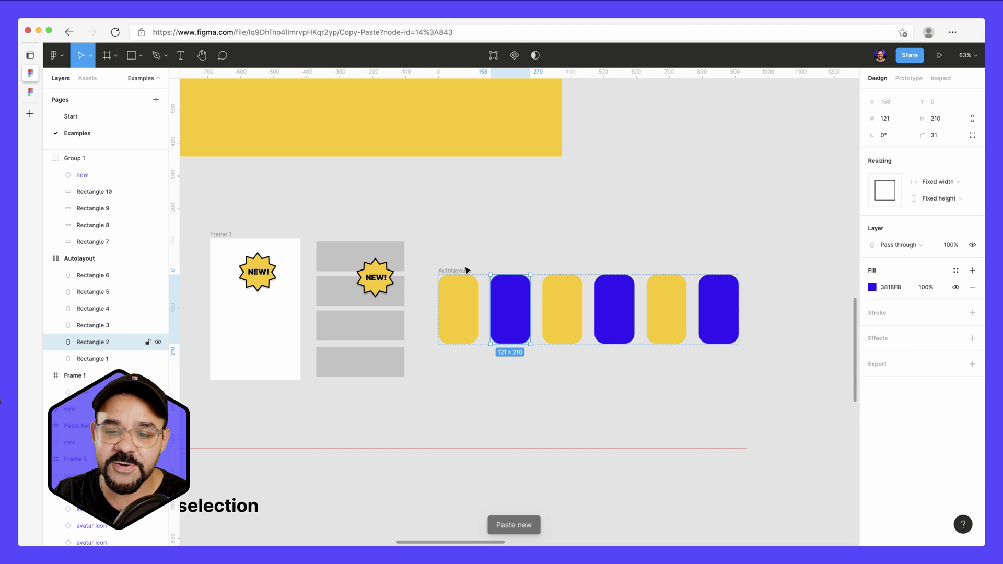
click(459, 271)
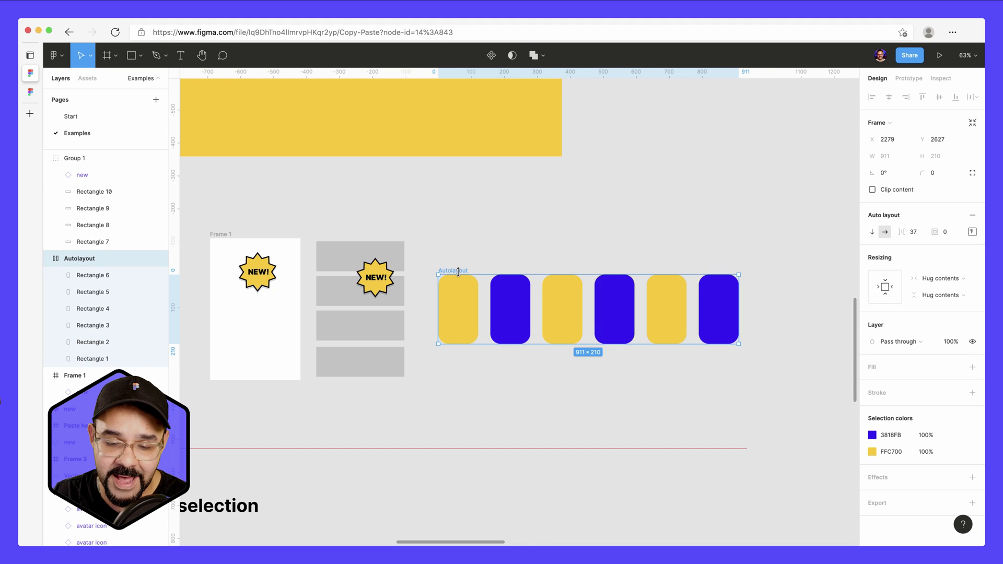
key(ctrl+v)
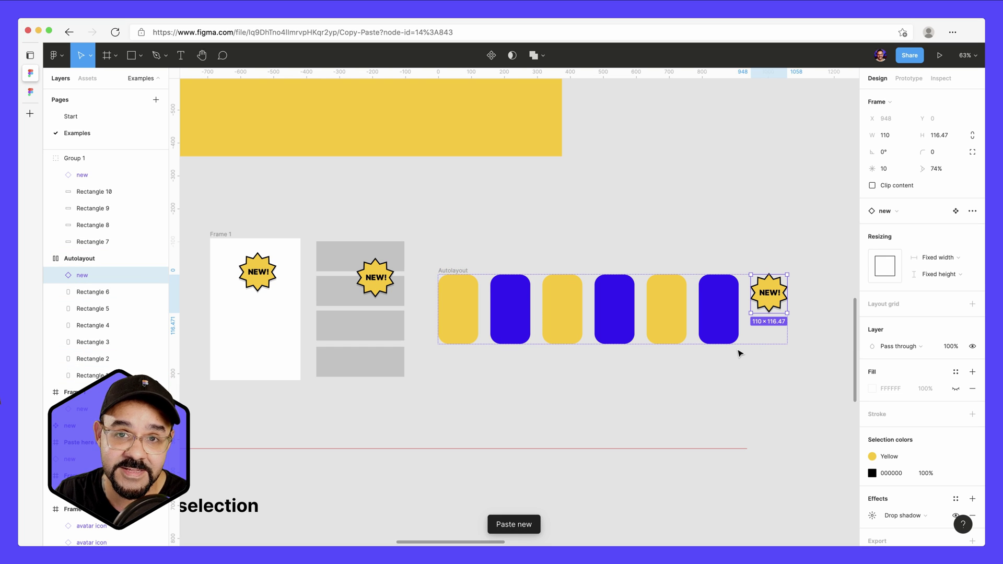
Paste another NEW badge over the second blue rectangle
click(469, 275)
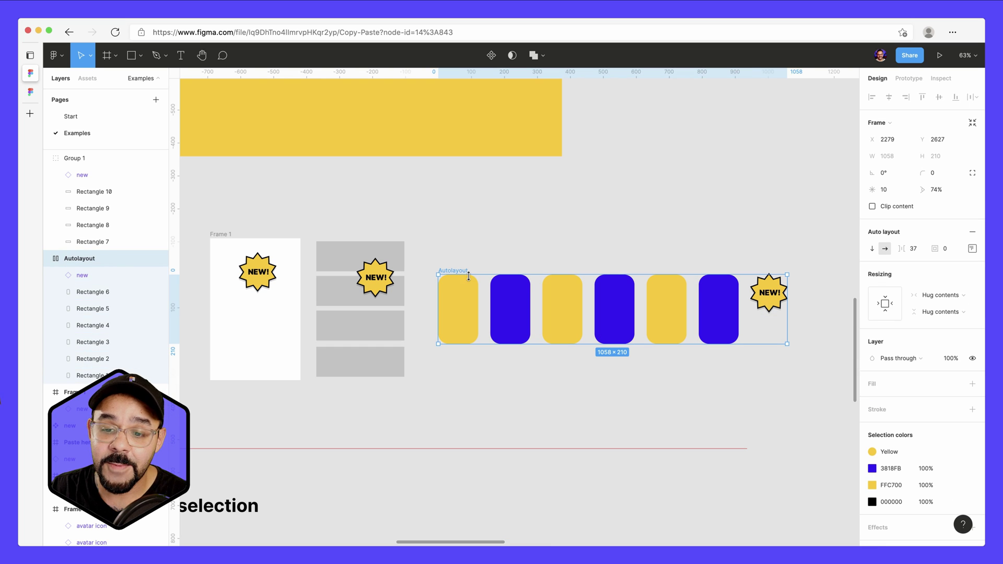
right_click(493, 306)
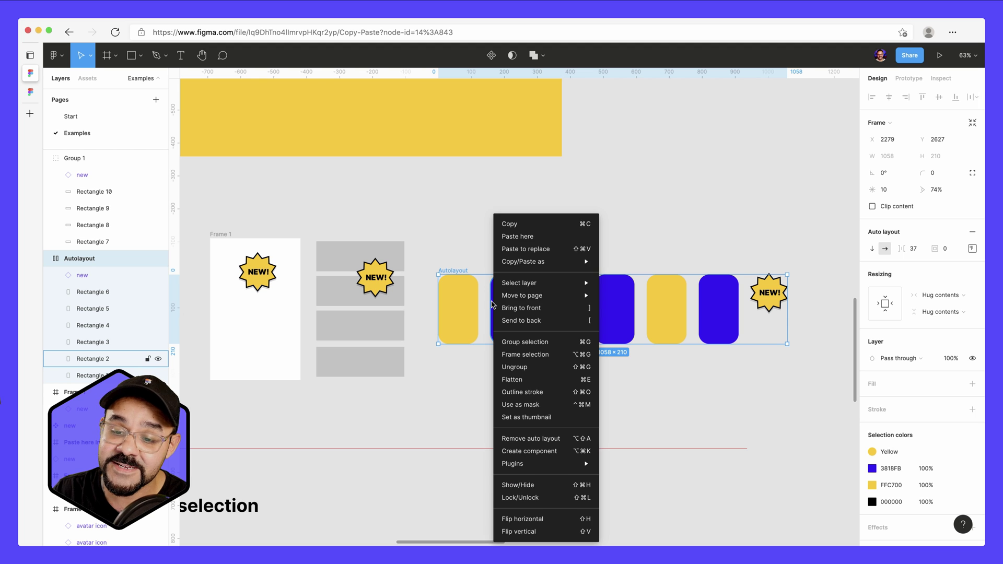
click(523, 238)
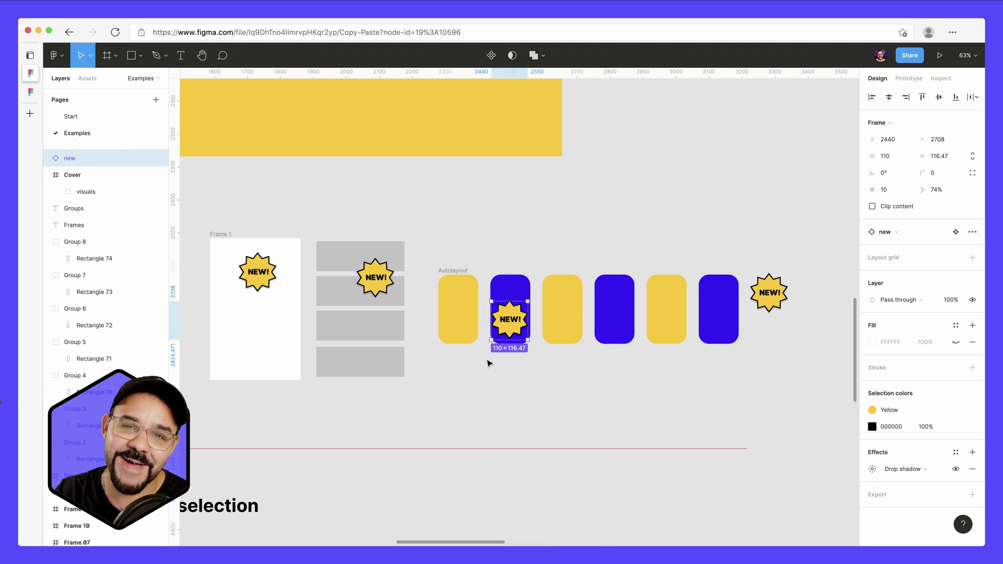
Paste the standalone NEW badge over Frame 3 at its top-left corner
click(460, 417)
scroll(479, 398, down, 3)
scroll(479, 399, left, 3)
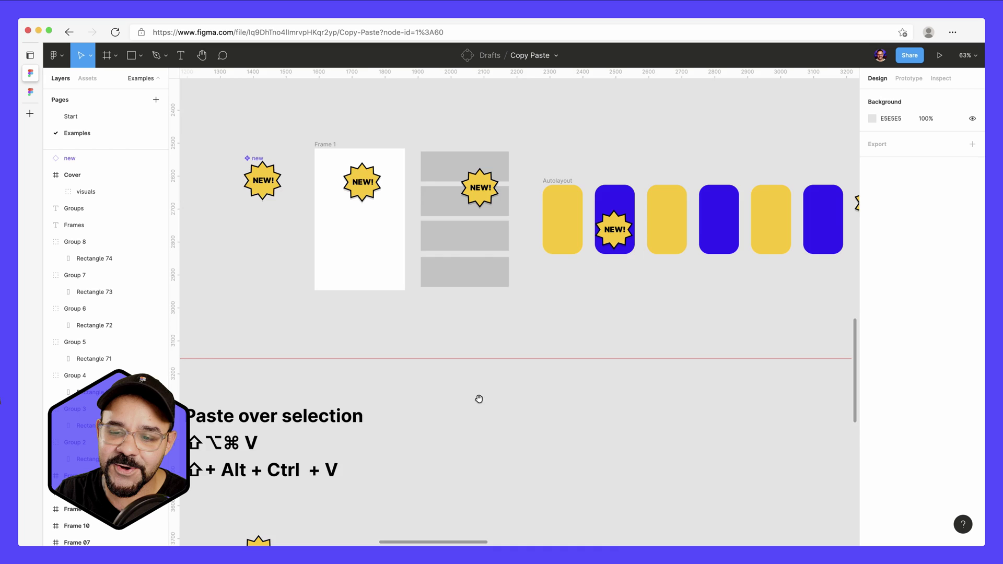
scroll(506, 353, down, 3)
scroll(505, 354, left, 3)
scroll(497, 321, down, 2)
scroll(486, 293, down, 2)
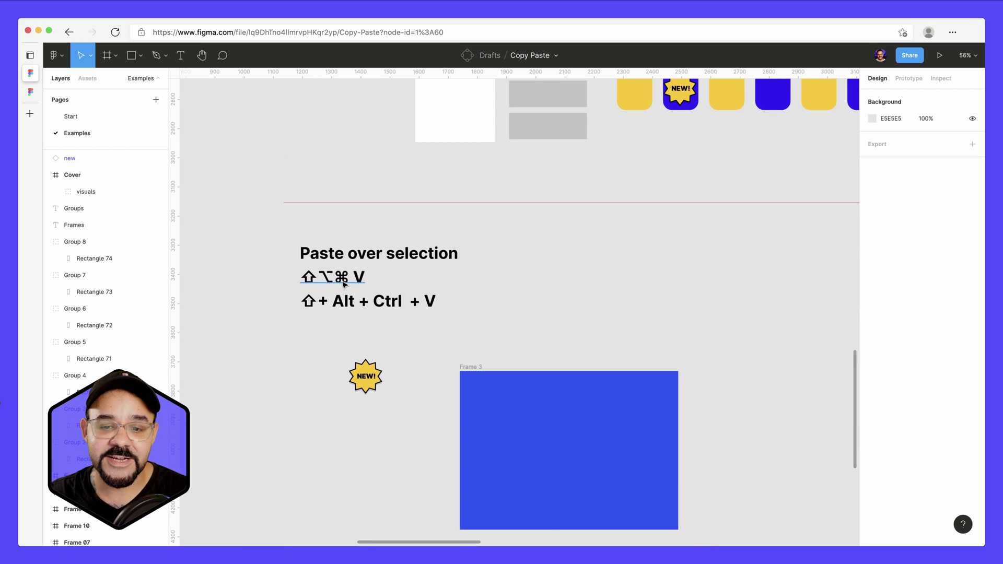
drag(438, 314, 398, 299)
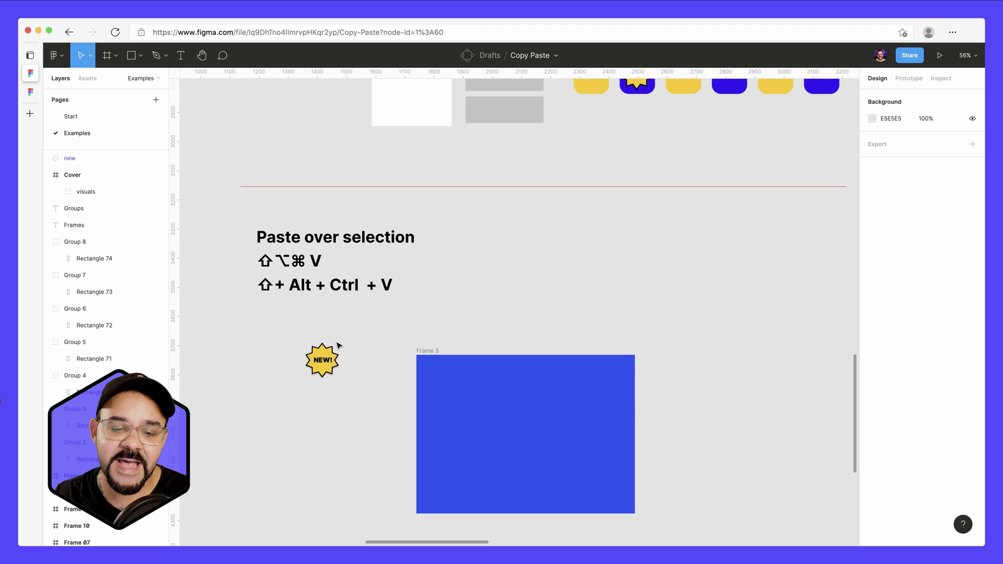
click(323, 363)
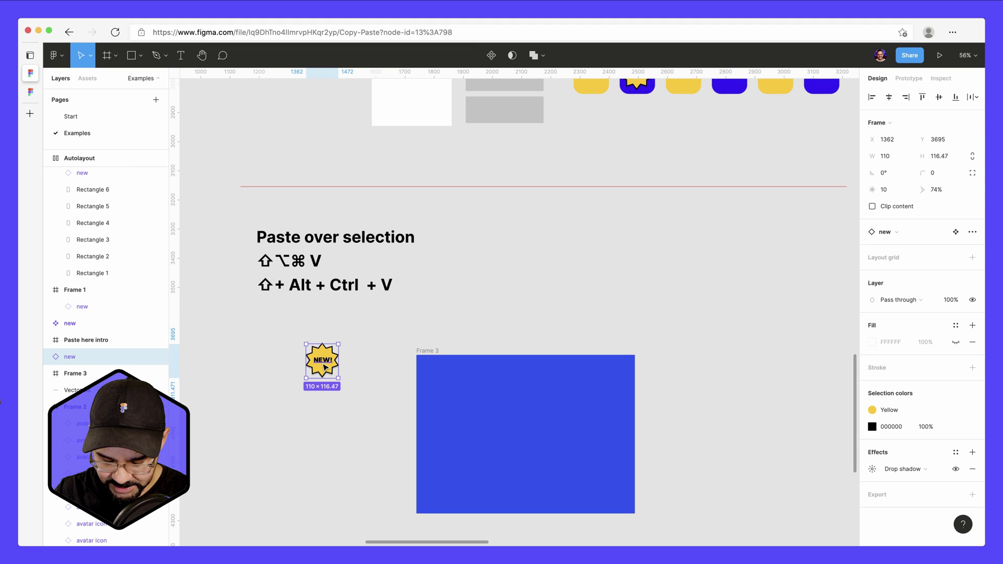
click(430, 357)
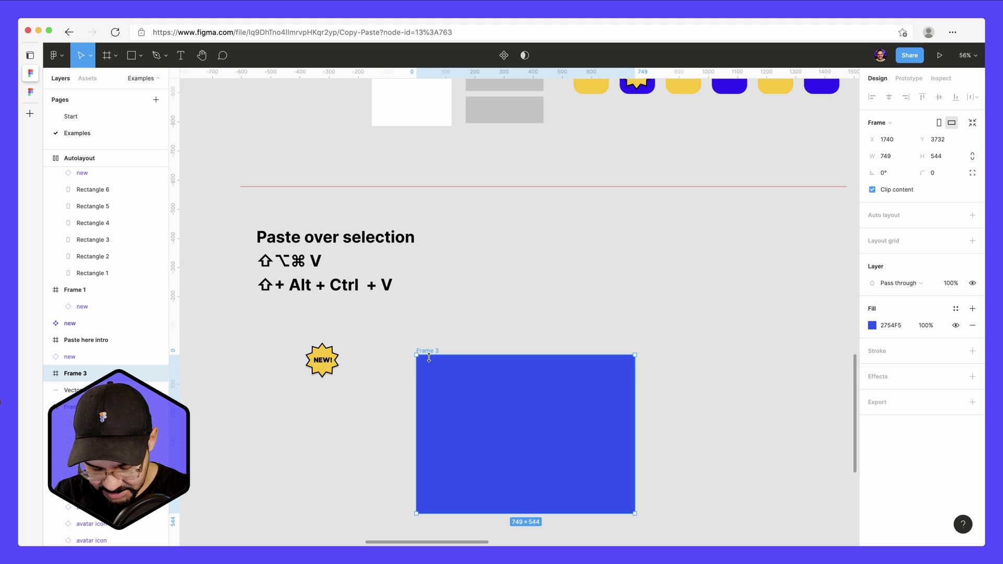
key(shift+alt+super+v)
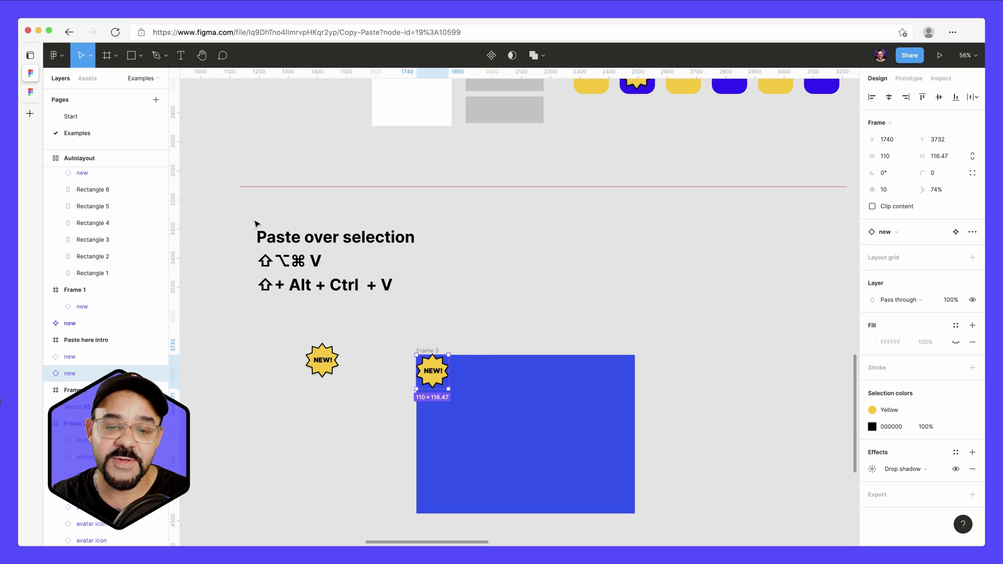
scroll(564, 266, down, 5)
scroll(385, 325, right, 10)
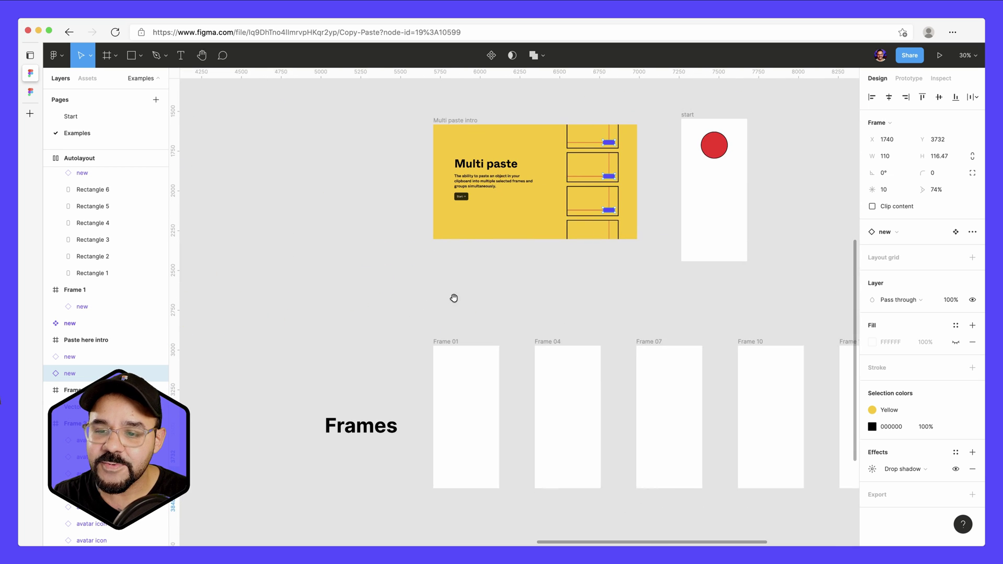
scroll(454, 298, right, 3)
Select the red Circle in the Multi paste start frame
click(588, 144)
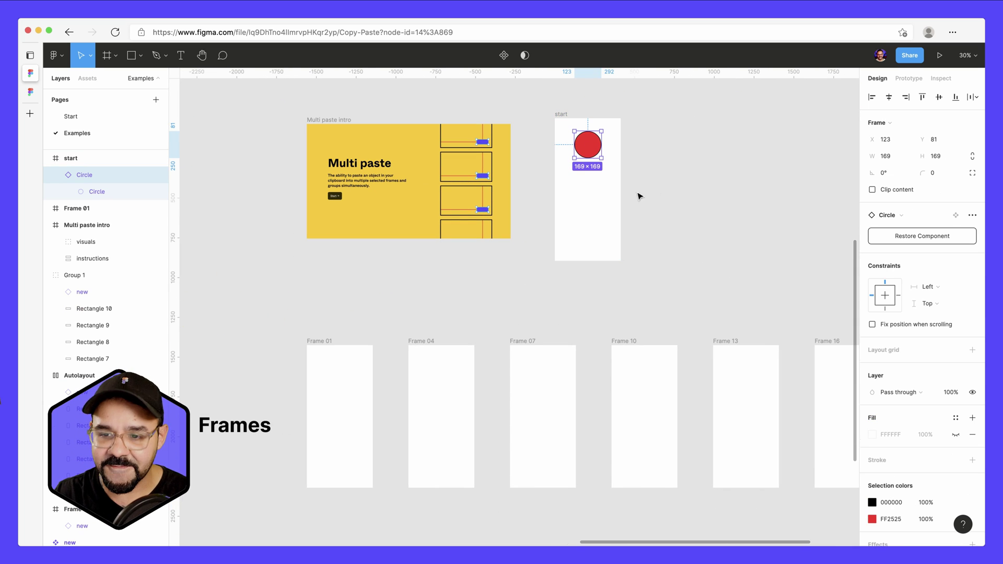
scroll(639, 196, down, 2)
scroll(669, 192, down, 2)
scroll(647, 191, down, 1)
scroll(656, 178, down, 1)
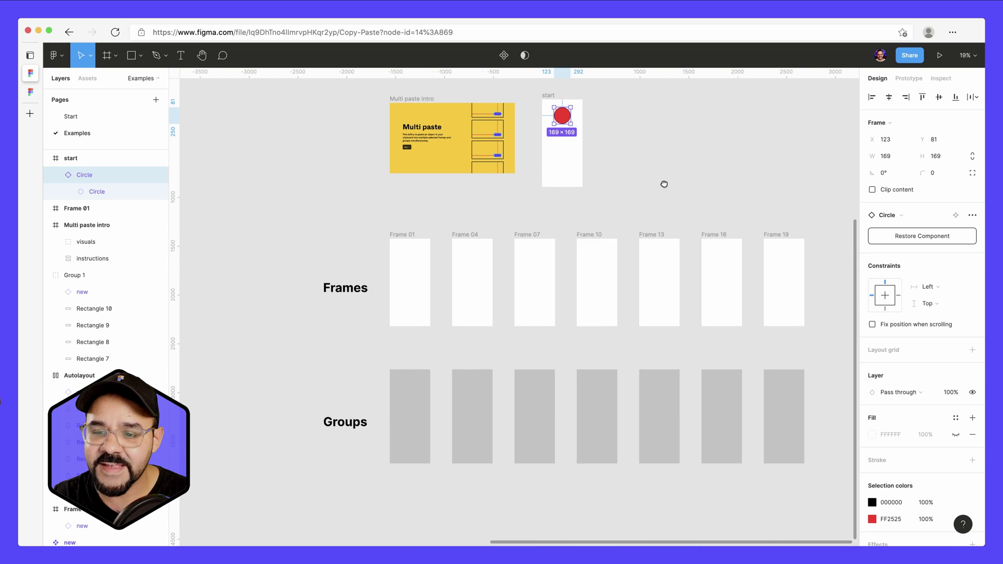
scroll(665, 184, right, 3)
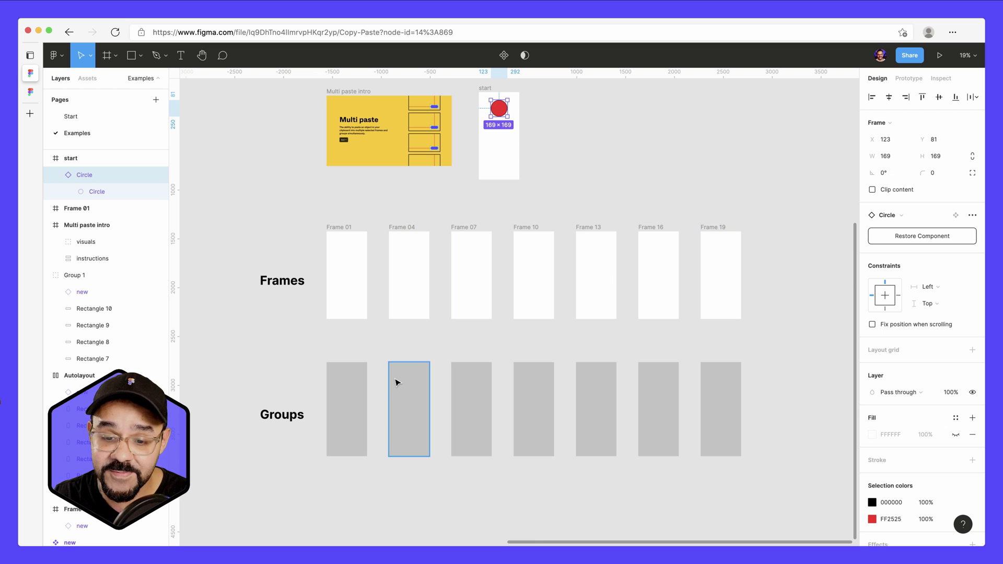
Paste the red circle into all seven frames and seven groups, moved toward their bottoms
drag(781, 197, 326, 493)
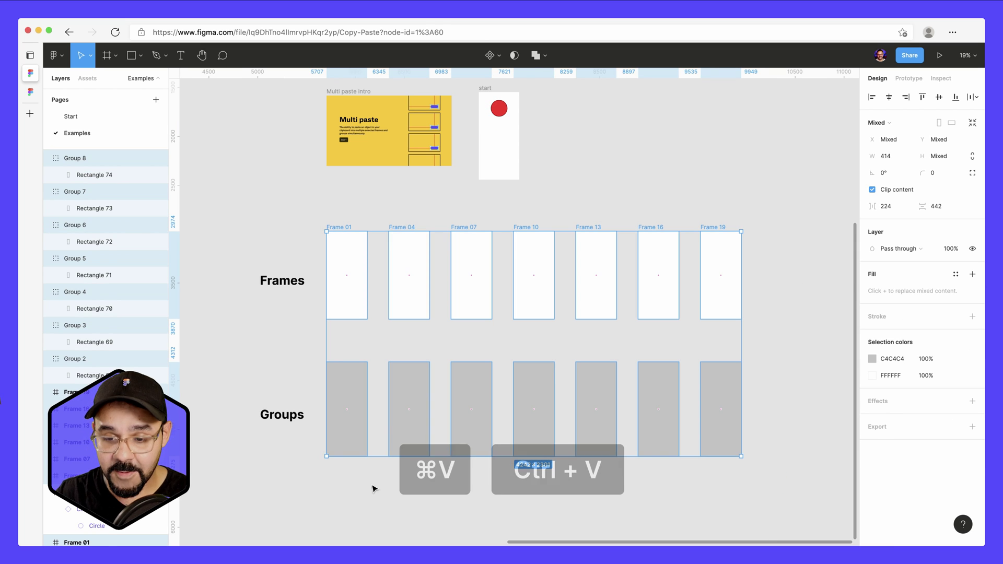
key(ctrl+v)
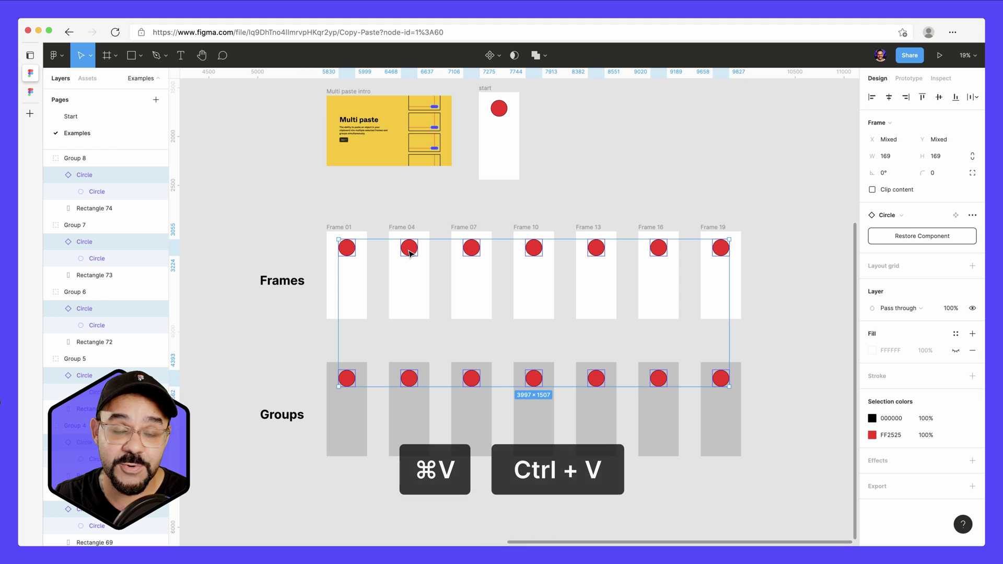
drag(409, 260, 397, 307)
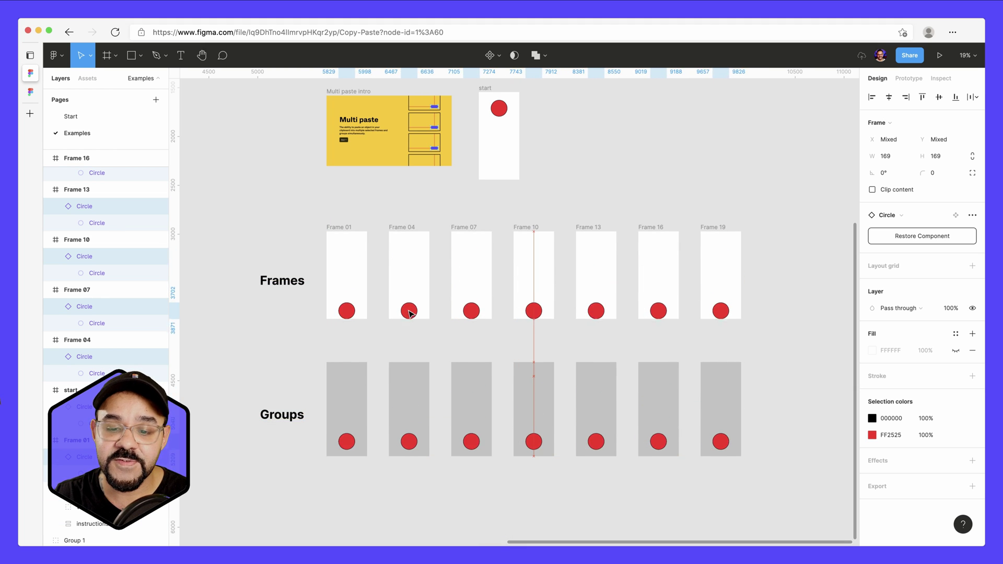
mouse_move(397, 307)
mouse_down()
mouse_move(434, 334)
mouse_move(410, 285)
mouse_move(421, 275)
mouse_move(411, 295)
mouse_up()
key(Escape)
scroll(415, 267, up, 2)
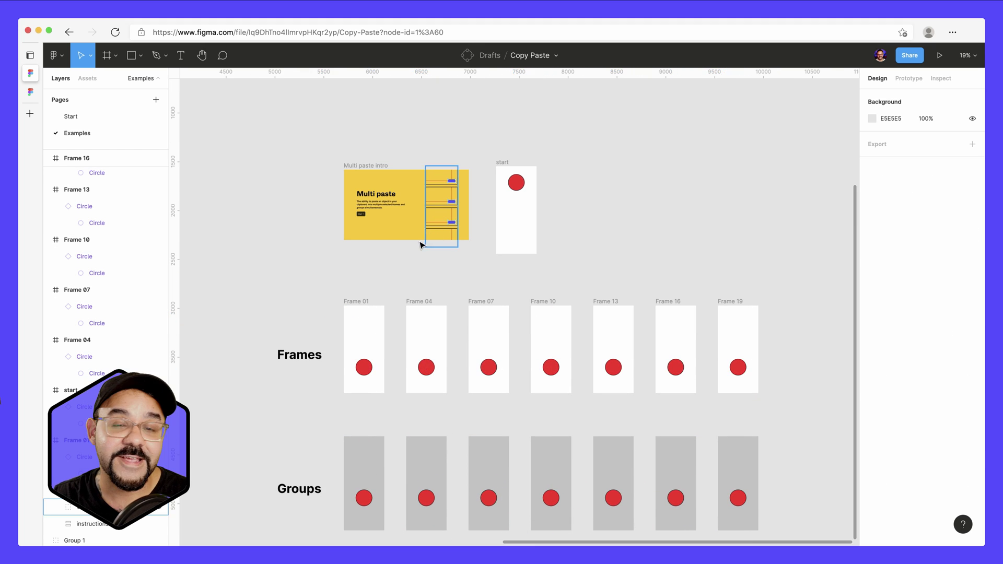